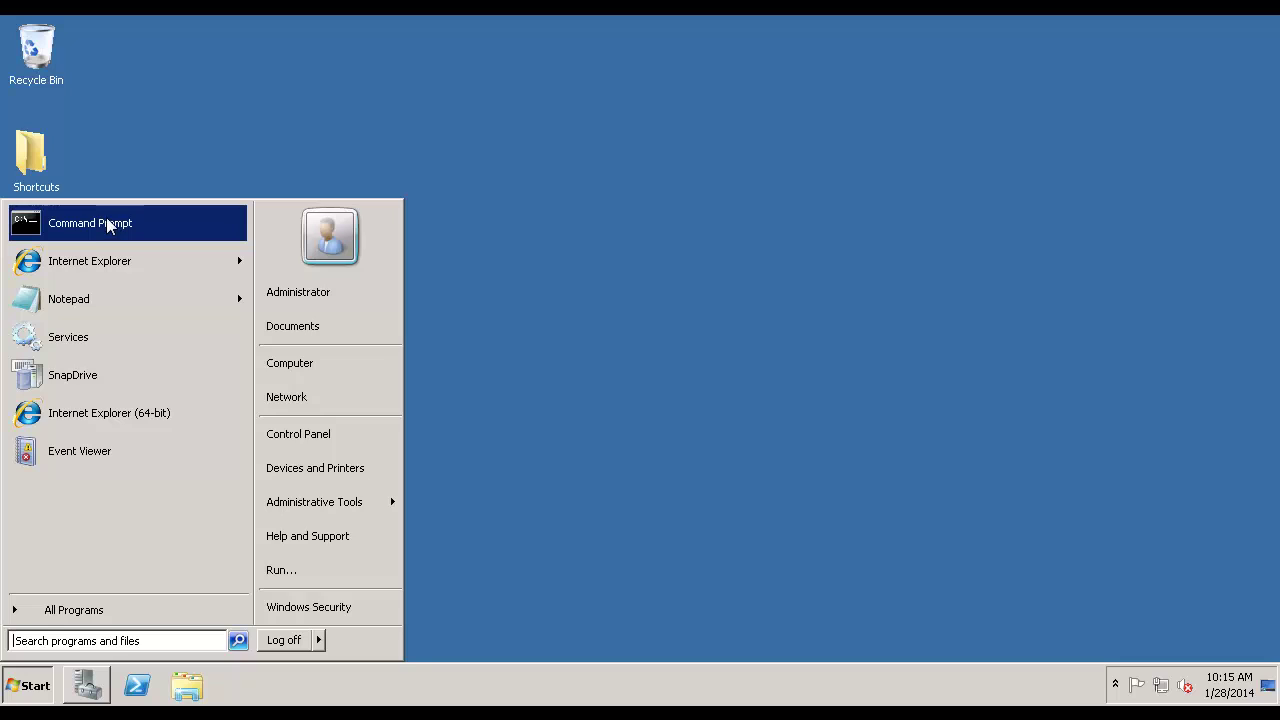
Step: Check the installed Java version with java -version in a Command Prompt, and exit the prompt
{"action": "left_click", "coordinate": [108, 224]}
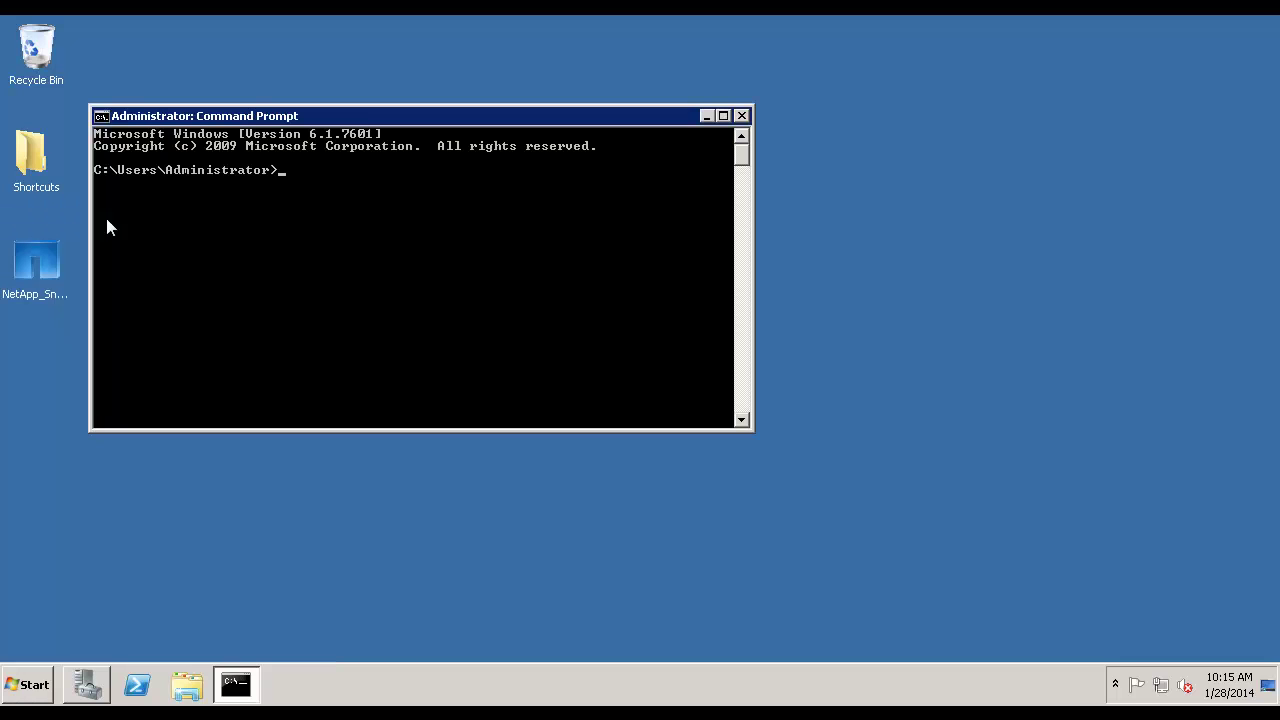
{"action": "type", "text": "java -version"}
{"action": "key", "text": "Return"}
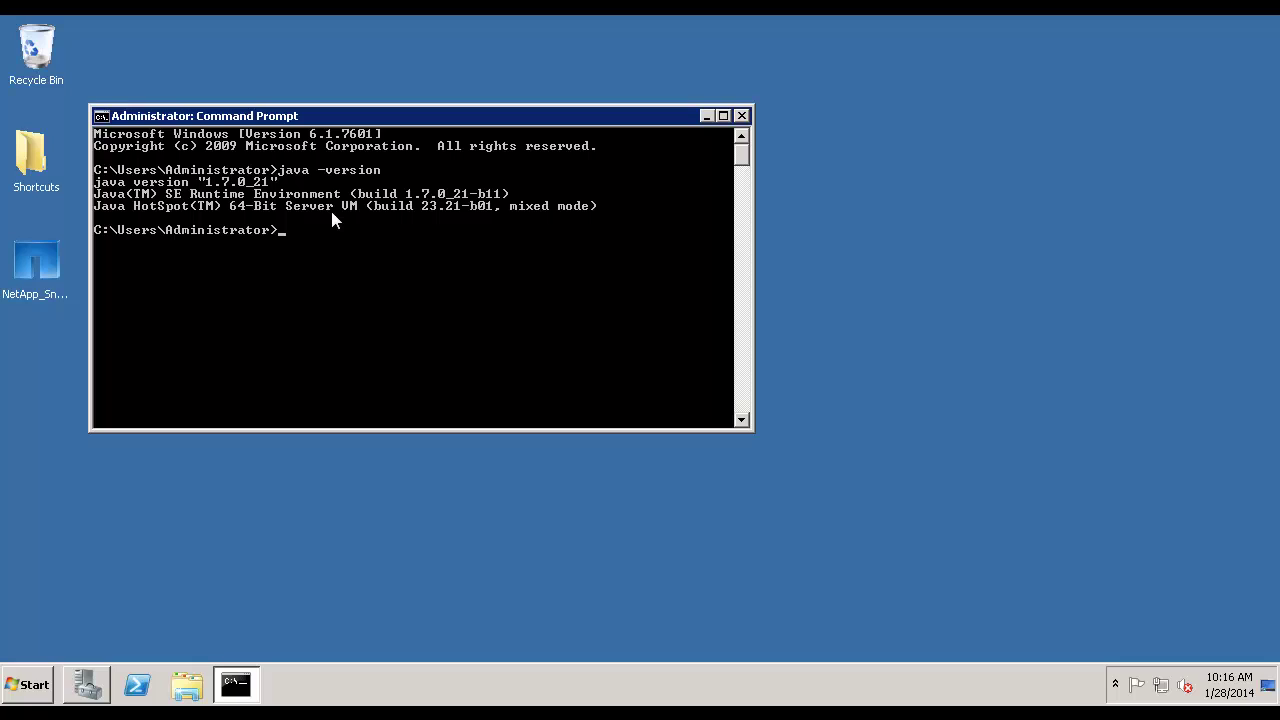
{"action": "type", "text": "exit"}
{"action": "key", "text": "Return"}
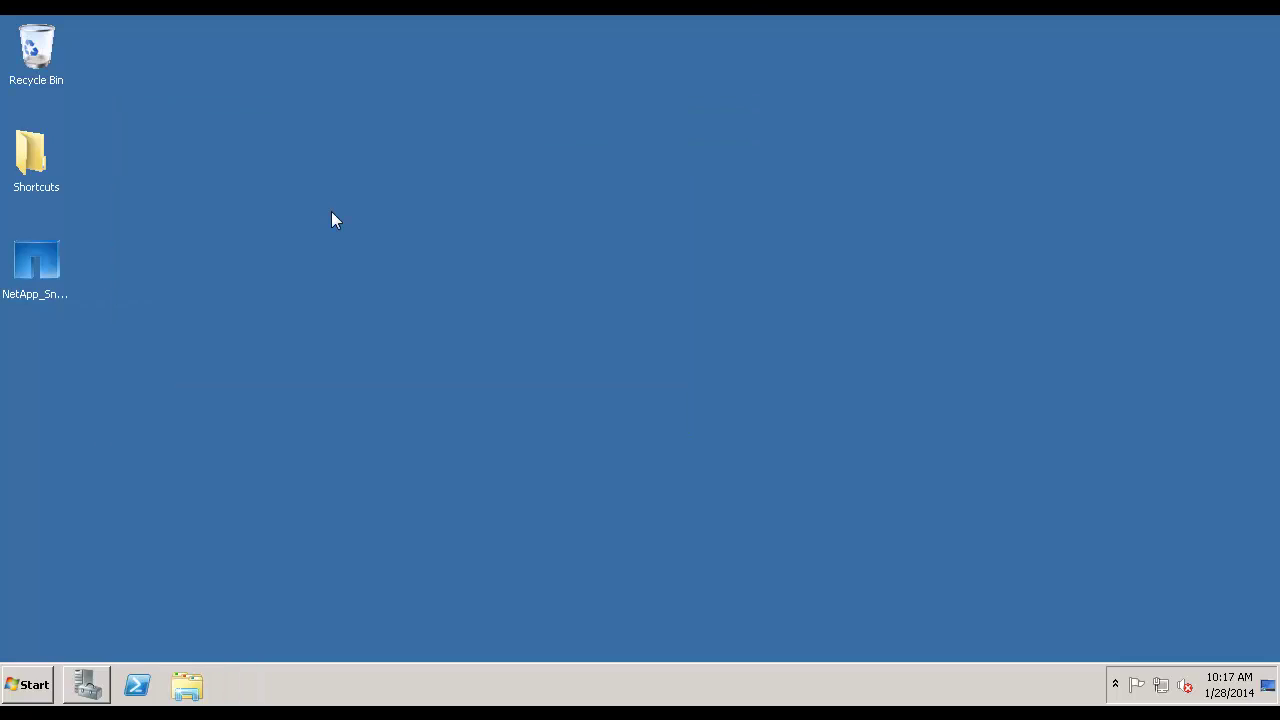
Step: Launch the NetApp Snap Creator Framework 4.1P1 Windows64 installer from the desktop and accept its license agreement
{"action": "left_click", "coordinate": [44, 272]}
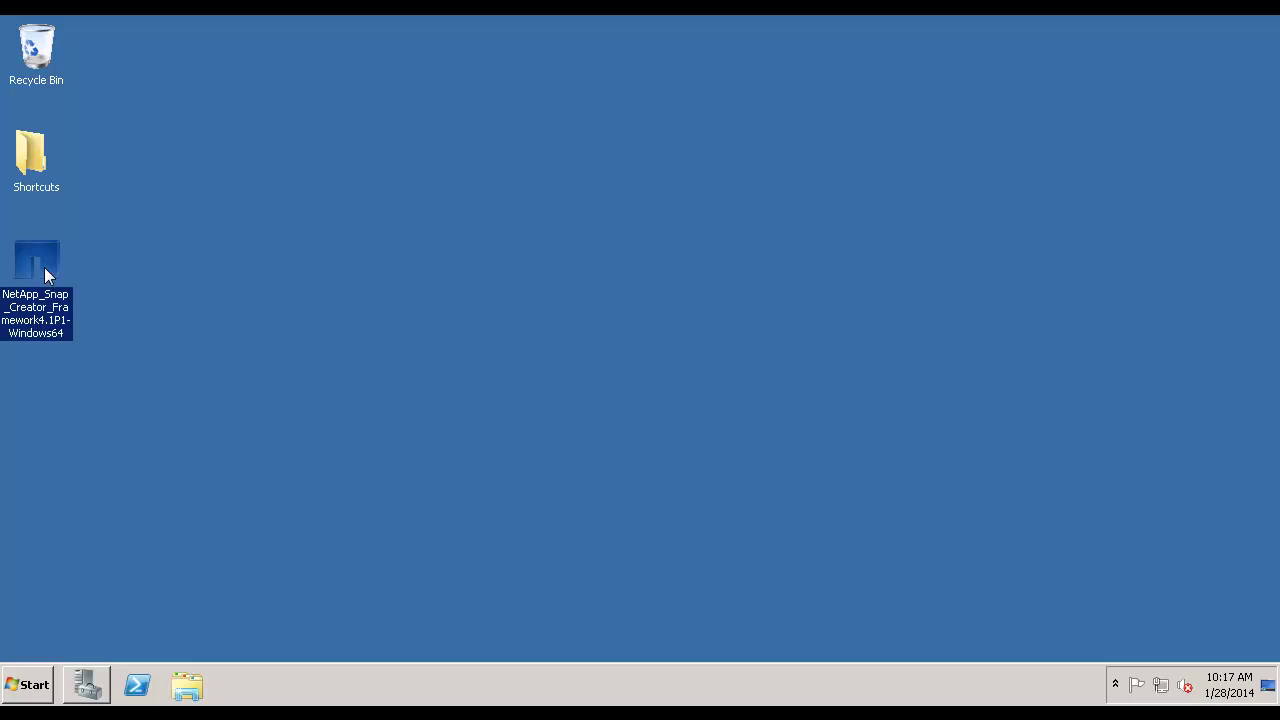
{"action": "double_click", "coordinate": [44, 267]}
{"action": "left_click", "coordinate": [690, 361]}
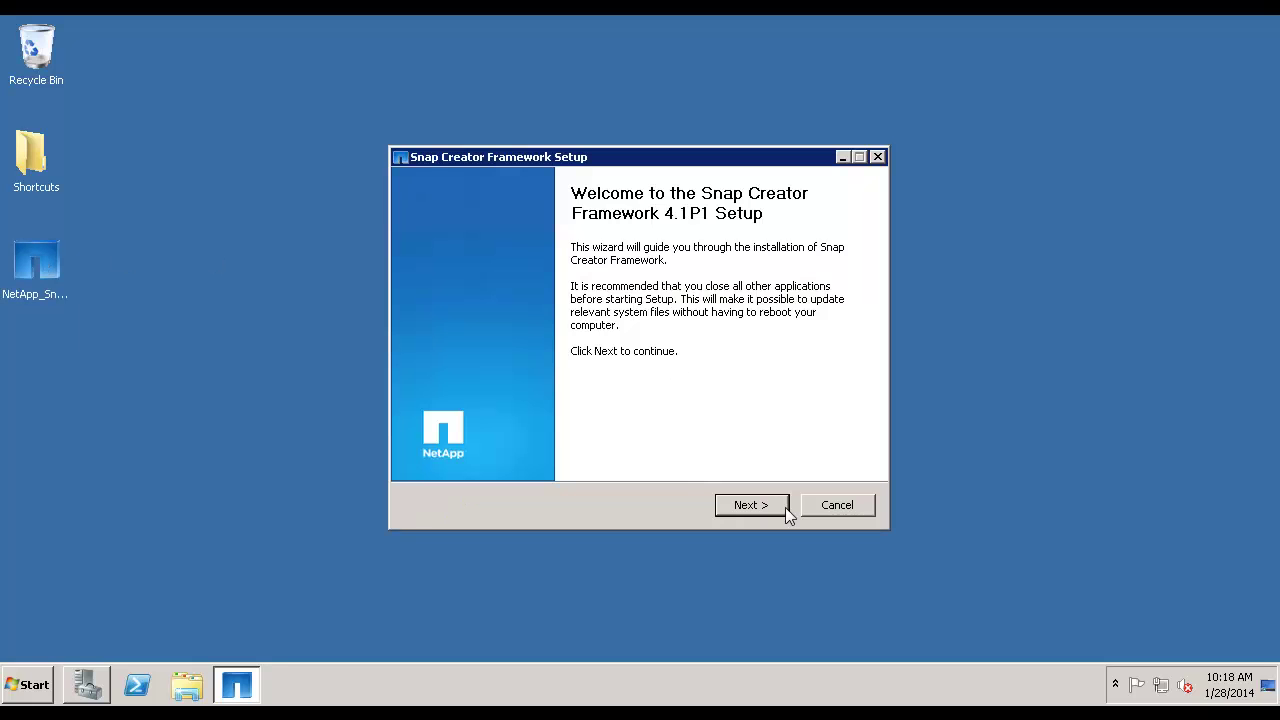
{"action": "left_click", "coordinate": [751, 505]}
{"action": "left_click_drag", "start_coordinate": [852, 297], "coordinate": [853, 412]}
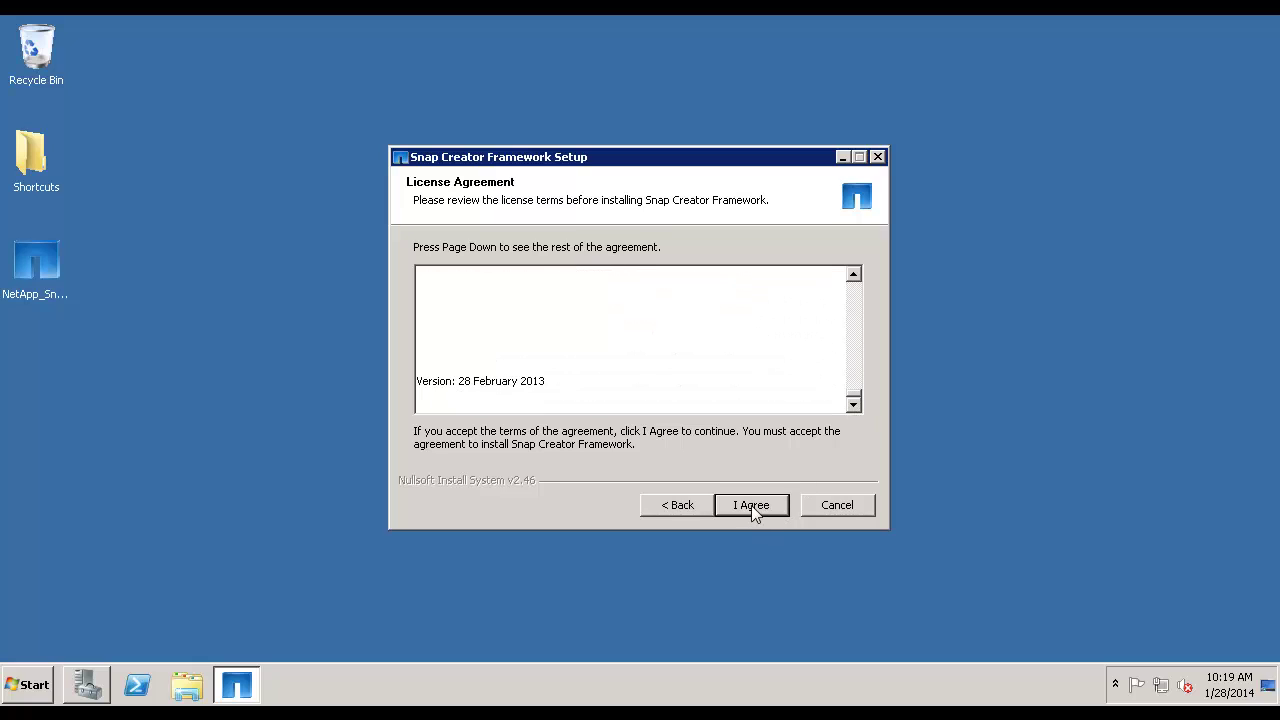
{"action": "left_click", "coordinate": [751, 505]}
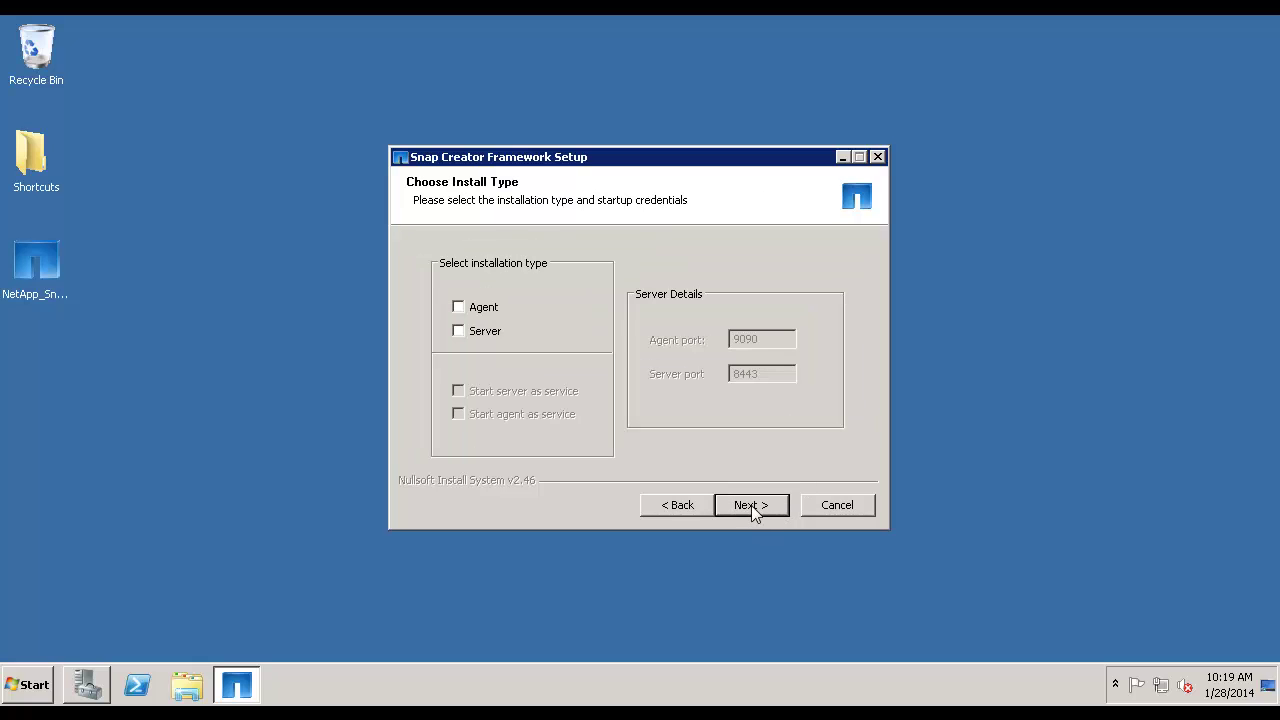
Step: Choose to install both Server and Agent, each started as a service, keeping server port 8443 and agent port 9090
{"action": "left_click", "coordinate": [481, 332]}
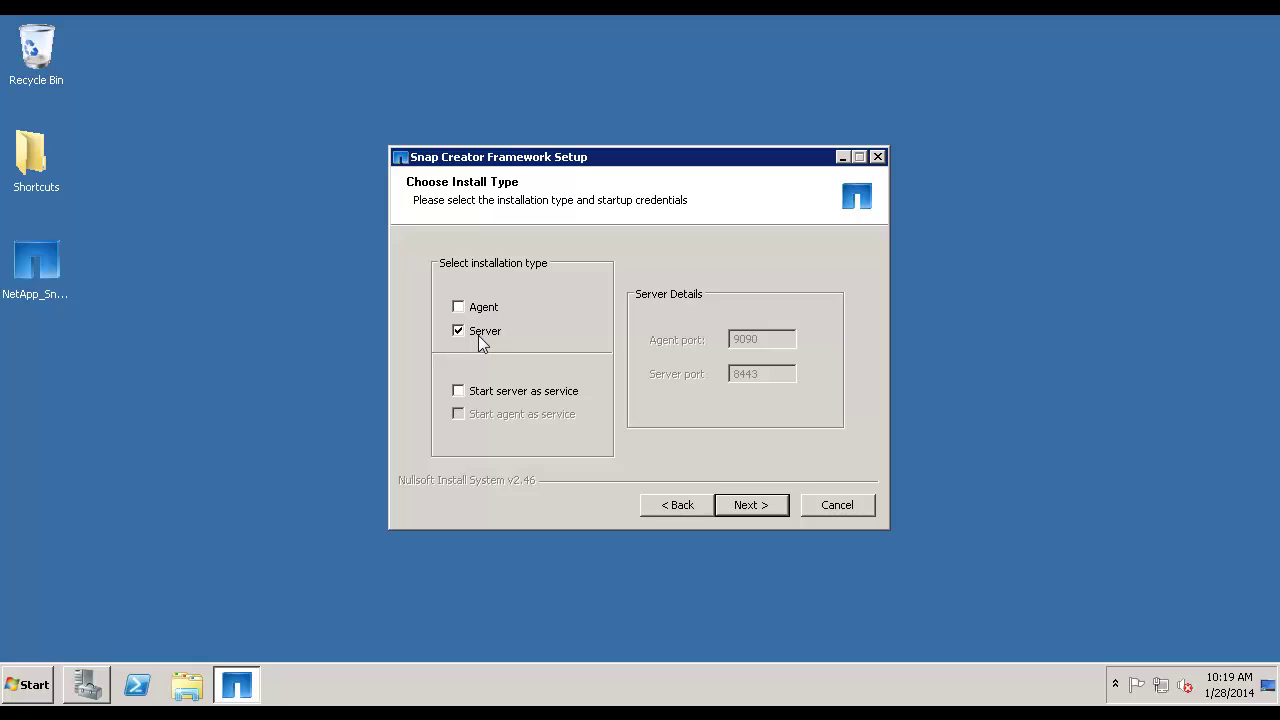
{"action": "left_click", "coordinate": [503, 398]}
{"action": "double_click", "coordinate": [769, 375]}
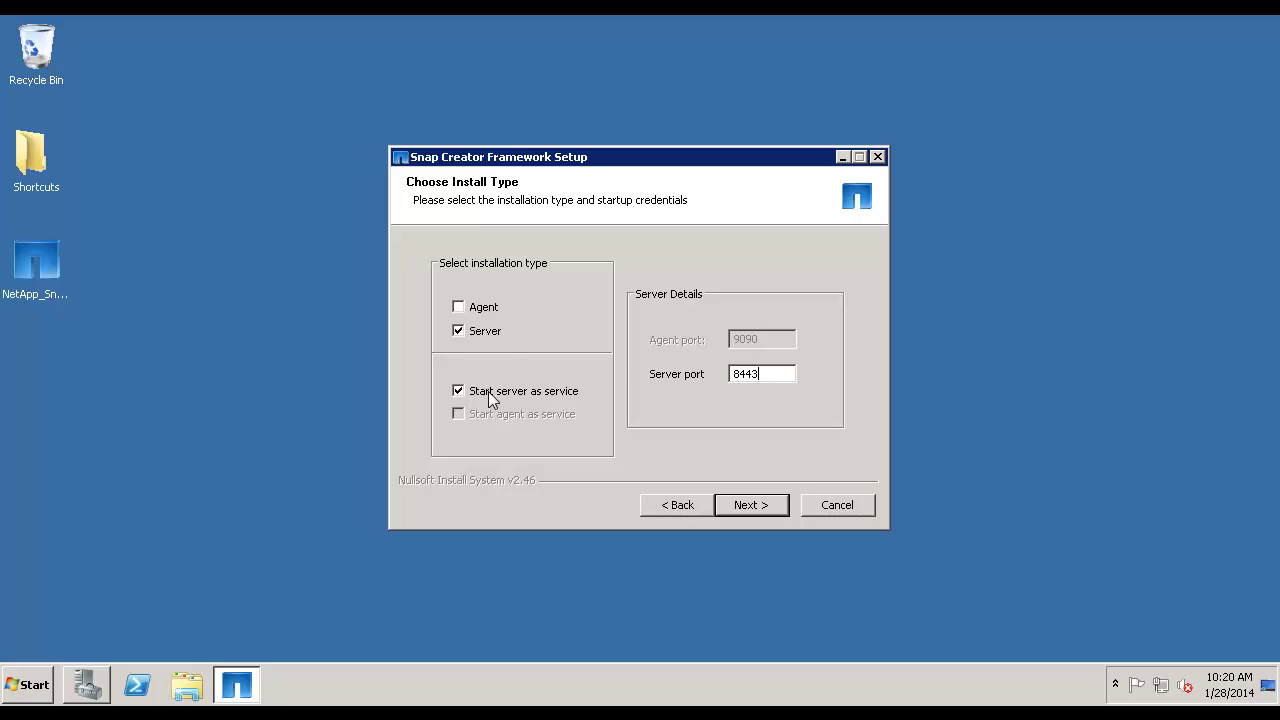
{"action": "left_click", "coordinate": [477, 311]}
{"action": "left_click", "coordinate": [502, 421]}
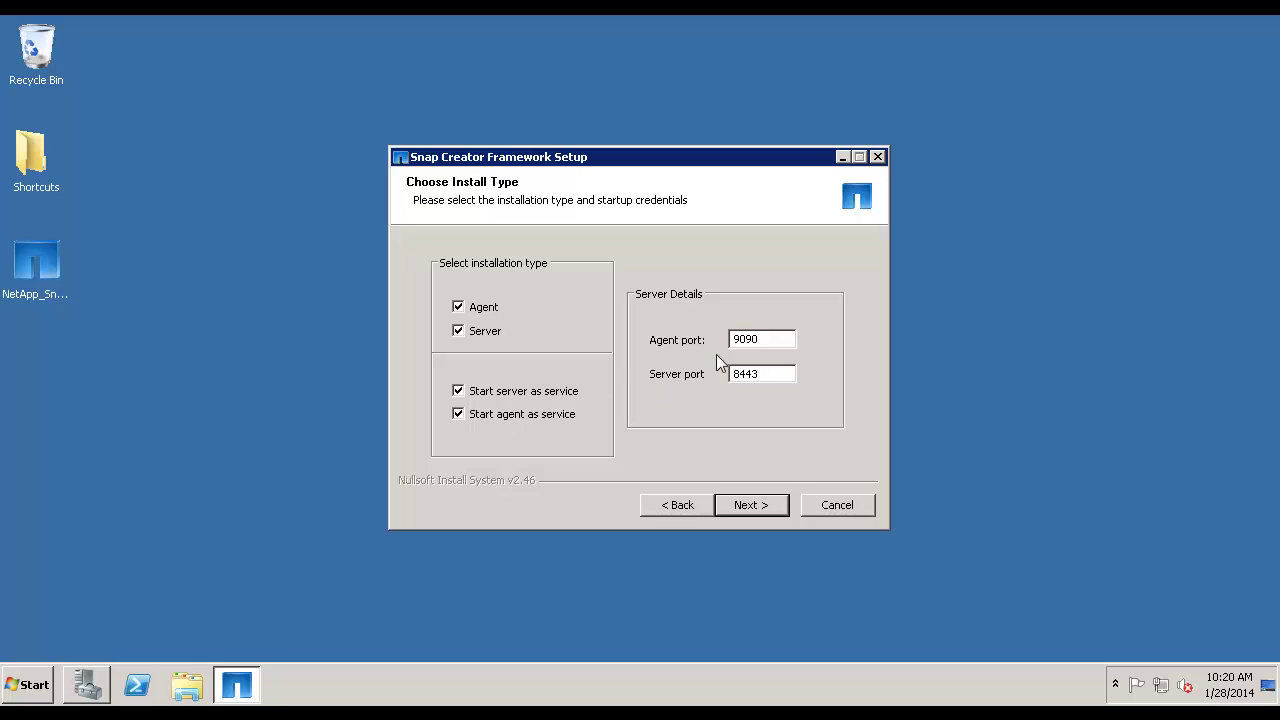
{"action": "left_click_drag", "start_coordinate": [775, 343], "coordinate": [721, 345]}
{"action": "left_click", "coordinate": [752, 506]}
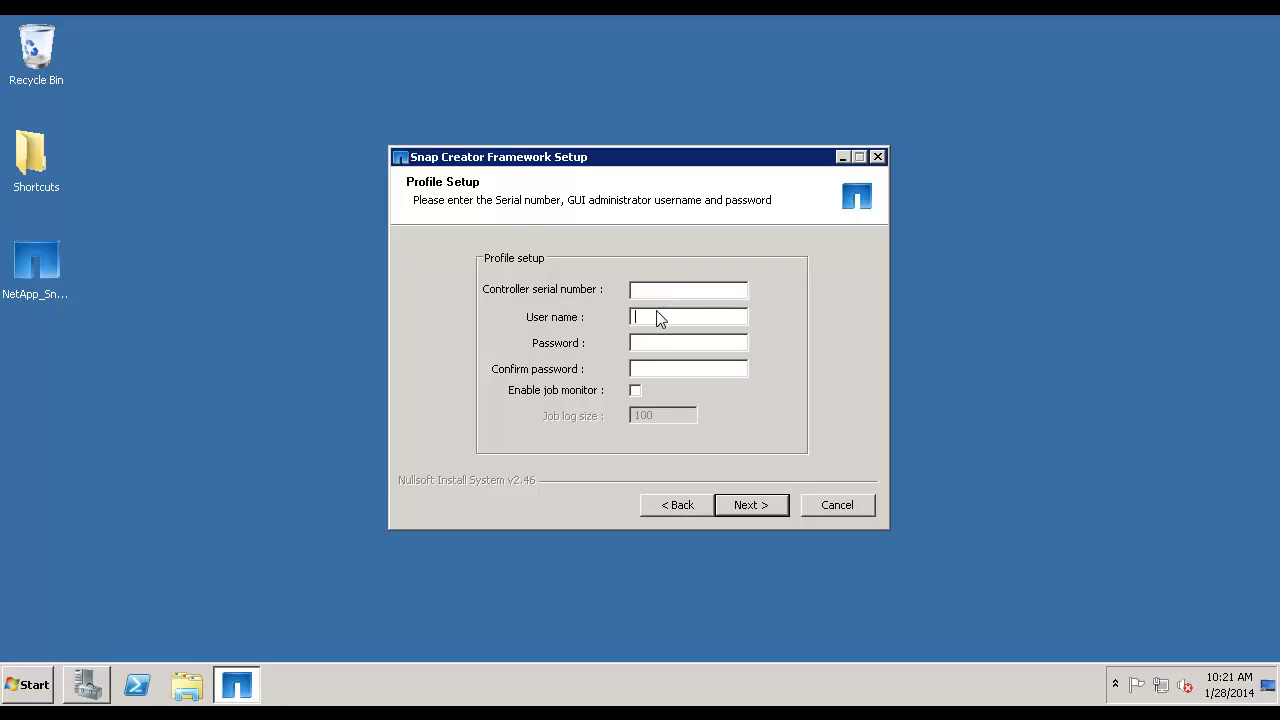
Step: Set up the profile with user name admin, enter and confirm the administrator password, and enable the job monitor with log size 100
{"action": "type", "text": "dmin"}
{"action": "key", "text": "Tab"}
{"action": "type", "text": "************"}
{"action": "left_click", "coordinate": [635, 391]}
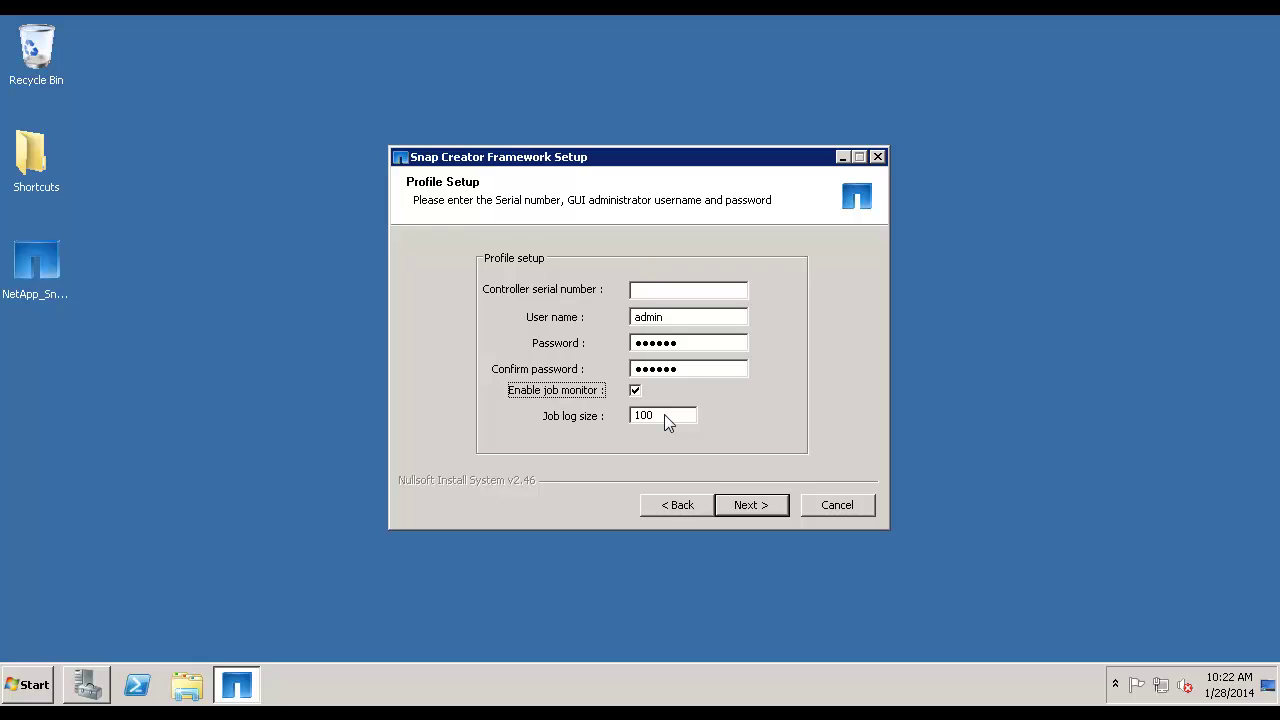
{"action": "left_click", "coordinate": [767, 507]}
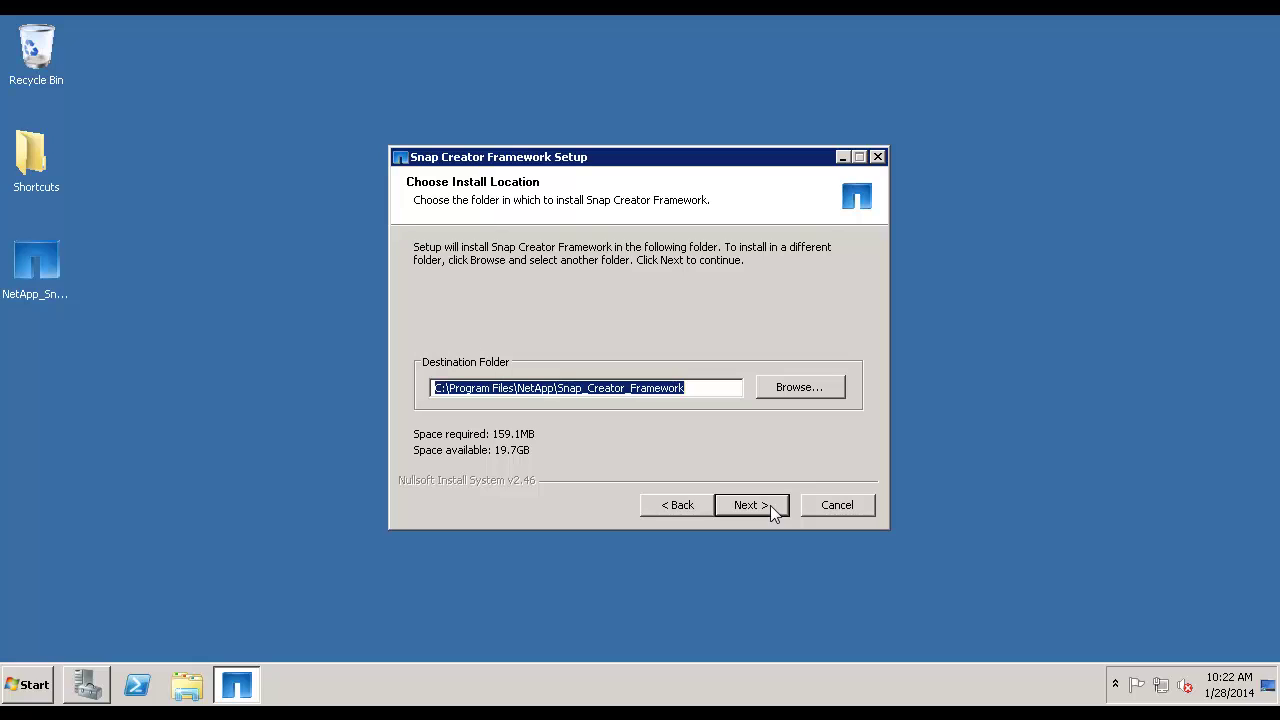
Step: Install Snap Creator Framework with the default destination folder and the Snap Creator Start Menu folder, and finish the setup wizard
{"action": "left_click", "coordinate": [770, 505]}
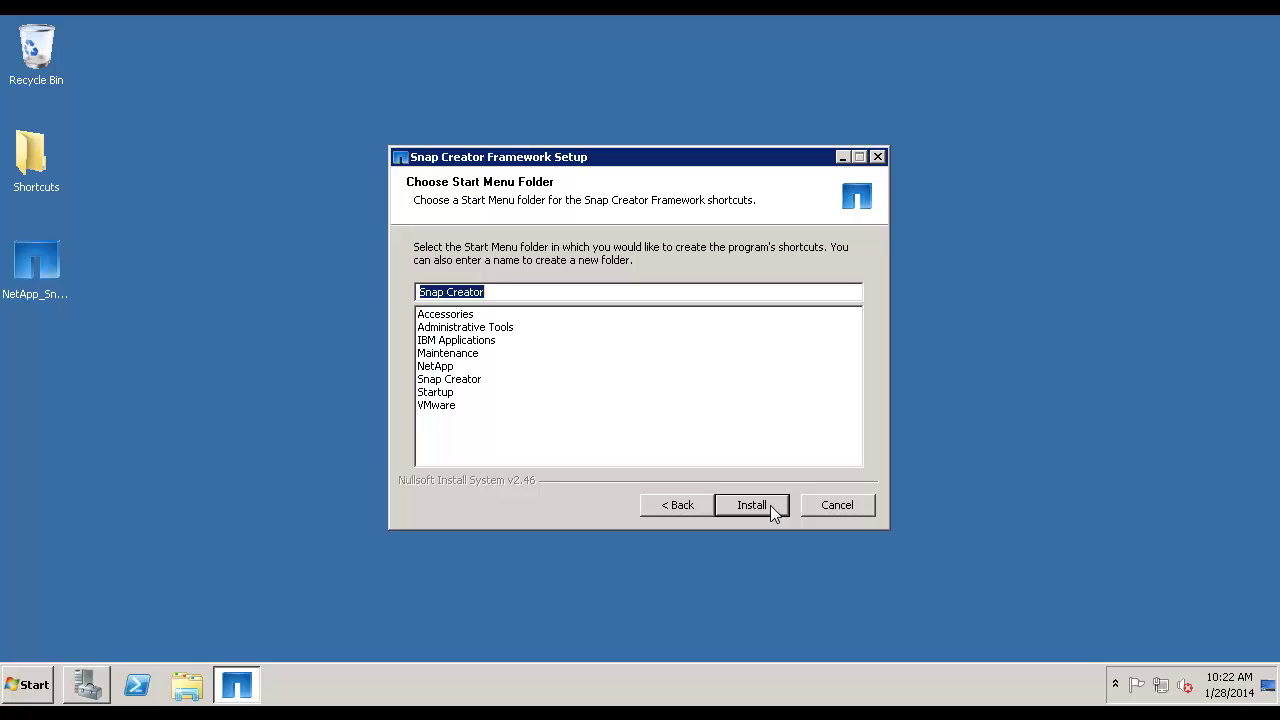
{"action": "left_click", "coordinate": [770, 505]}
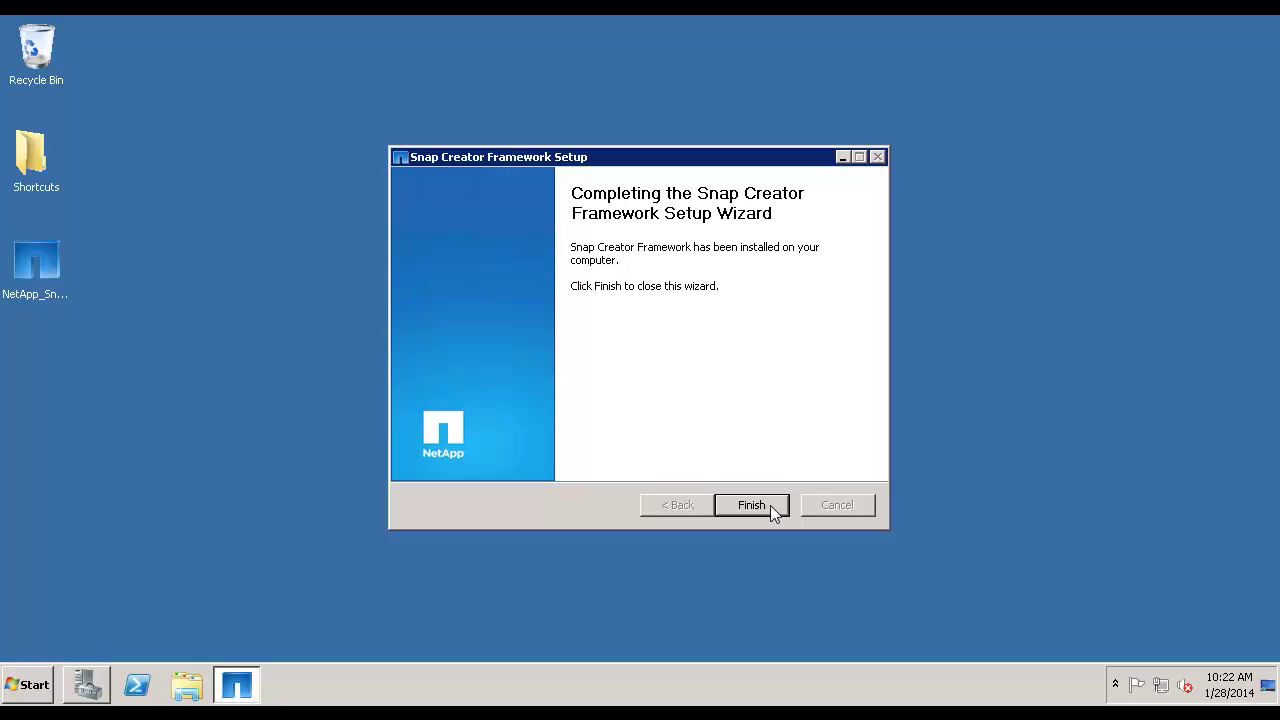
{"action": "left_click", "coordinate": [770, 505]}
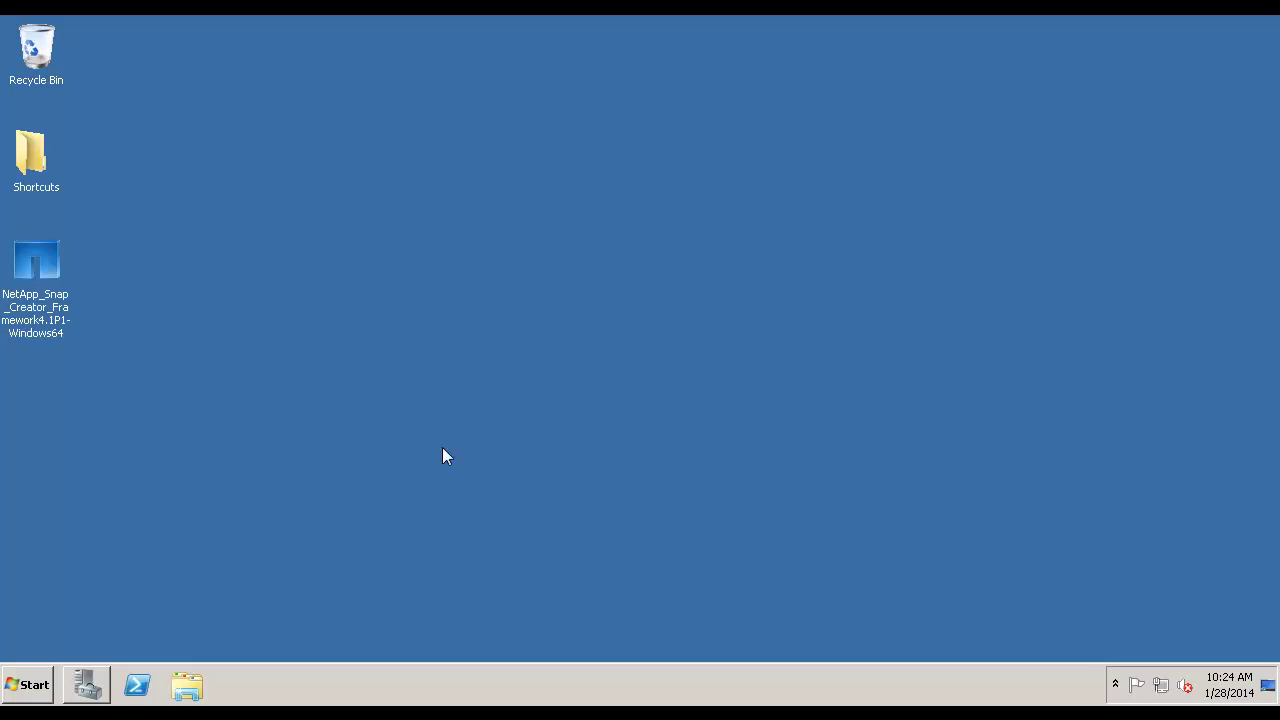
{"action": "left_click", "coordinate": [30, 685]}
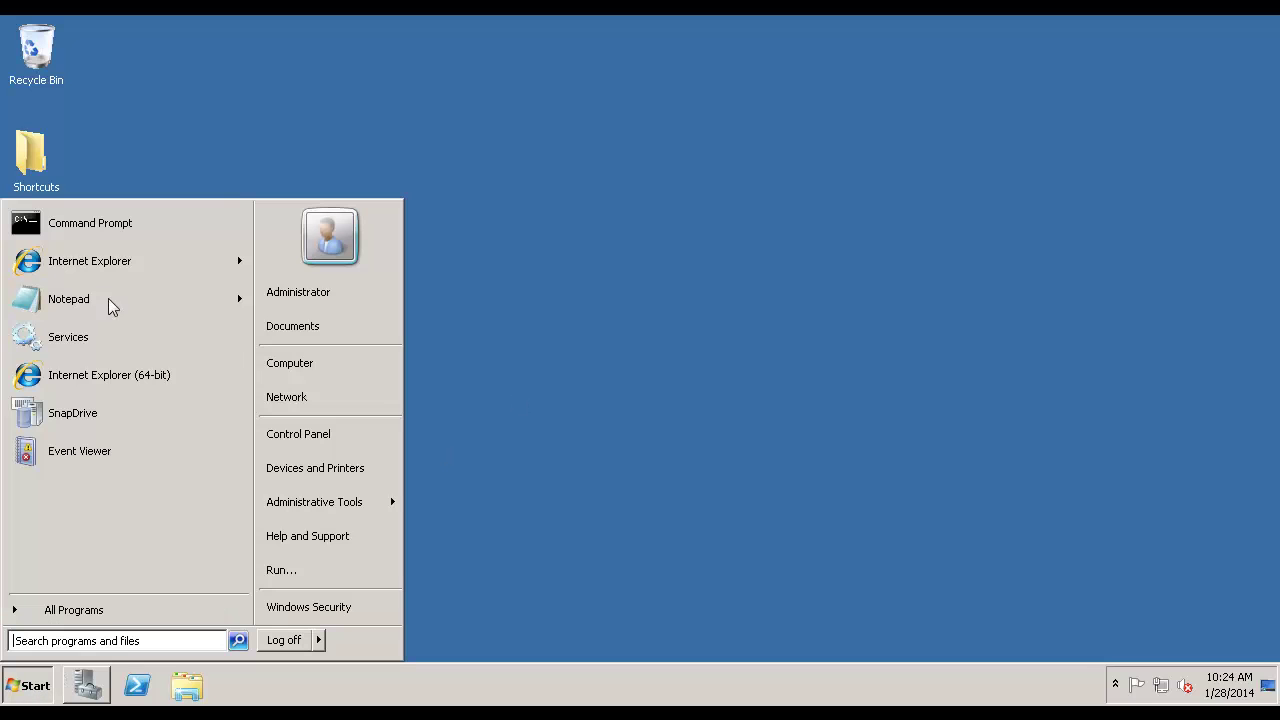
{"action": "left_click", "coordinate": [100, 378]}
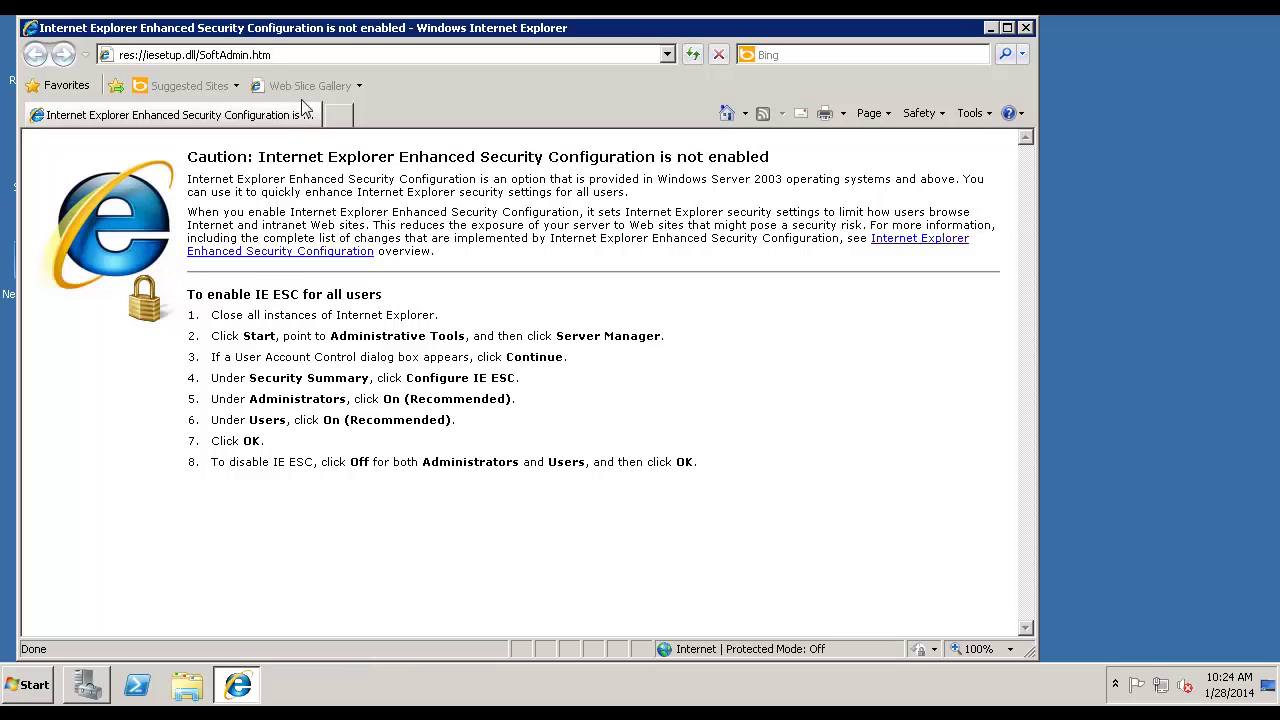
{"action": "left_click", "coordinate": [305, 61]}
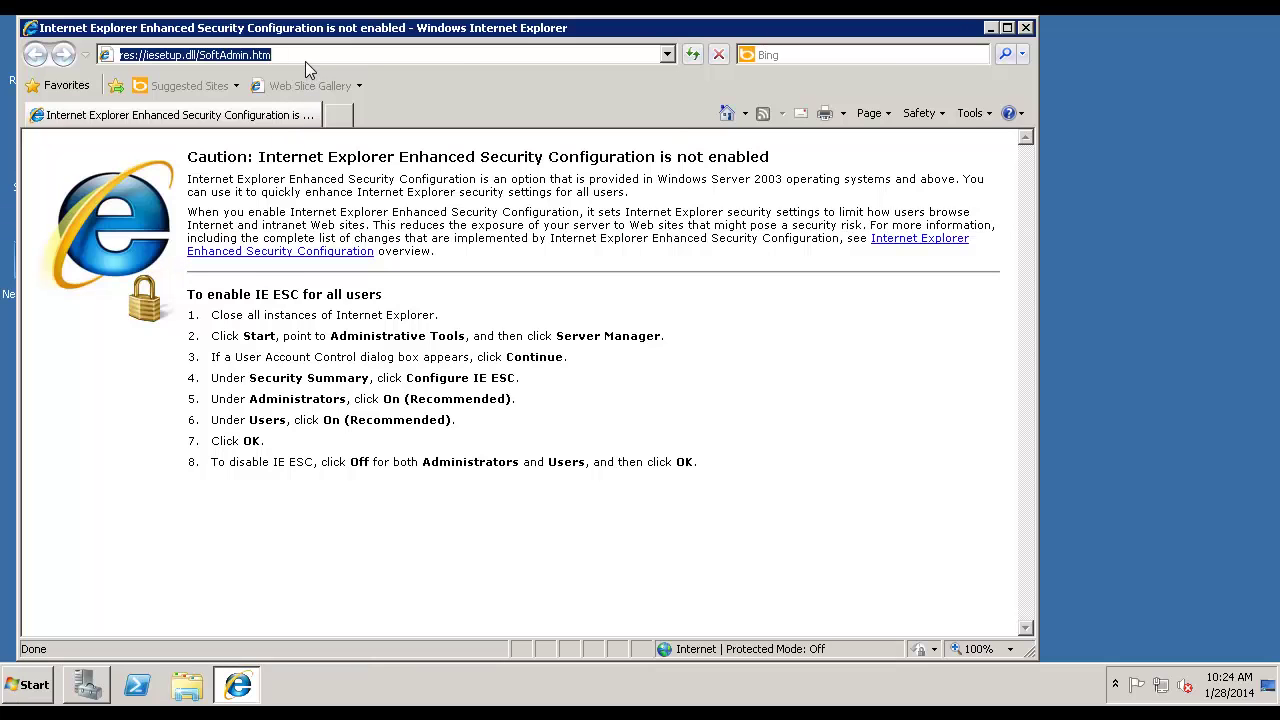
{"action": "type", "text": "https:/"}
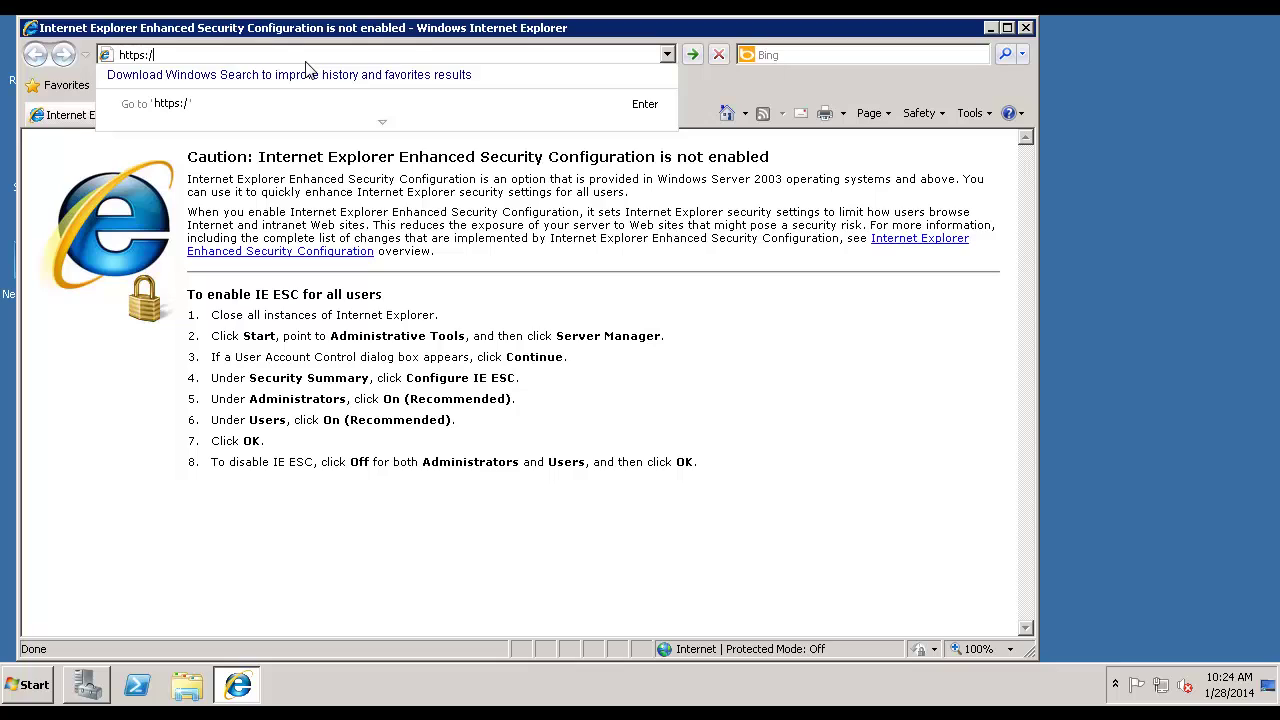
{"action": "type", "text": "/"}
{"action": "type", "text": "localhost:8443"}
{"action": "key", "text": "Return"}
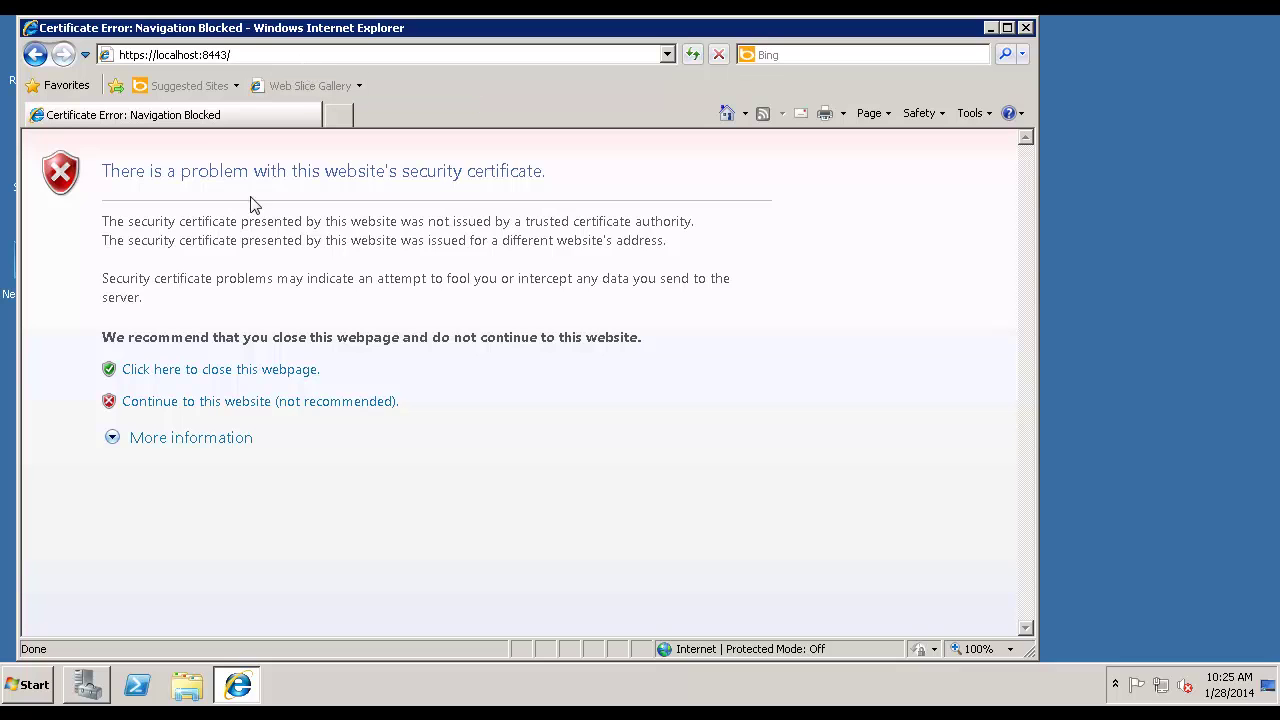
{"action": "left_click", "coordinate": [217, 402]}
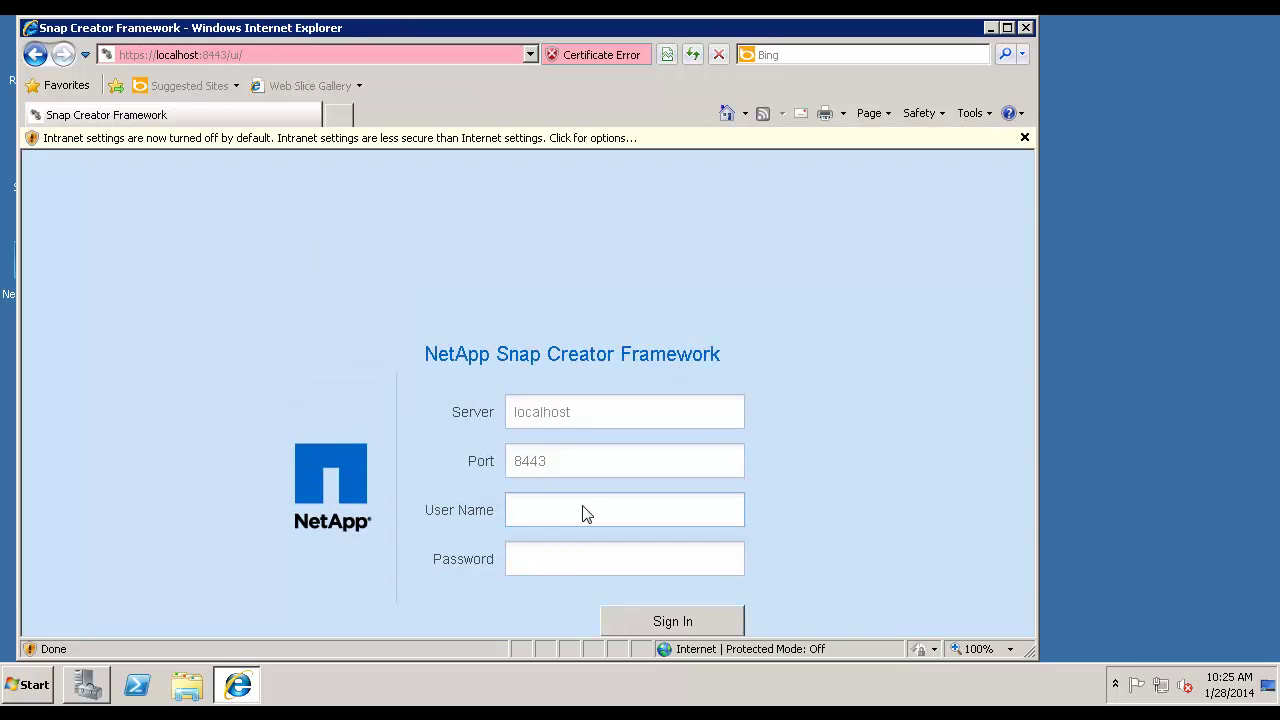